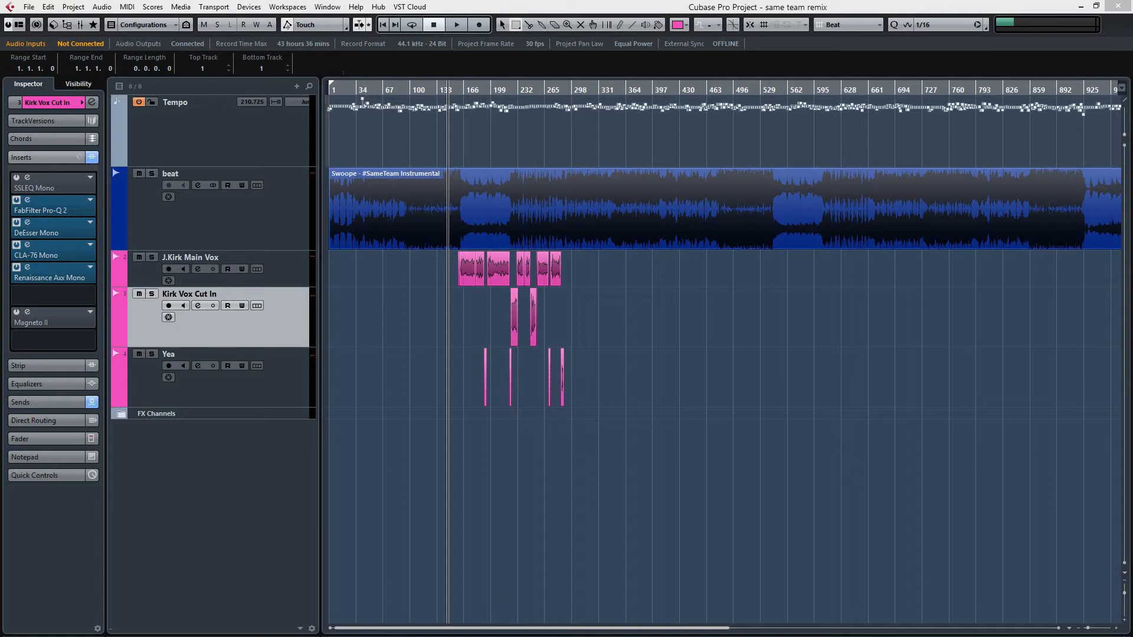
Step: Make the J.Kirk Main Vox track slightly taller and compare its inserts with those of the beat track
{"action": "left_click", "coordinate": [249, 214]}
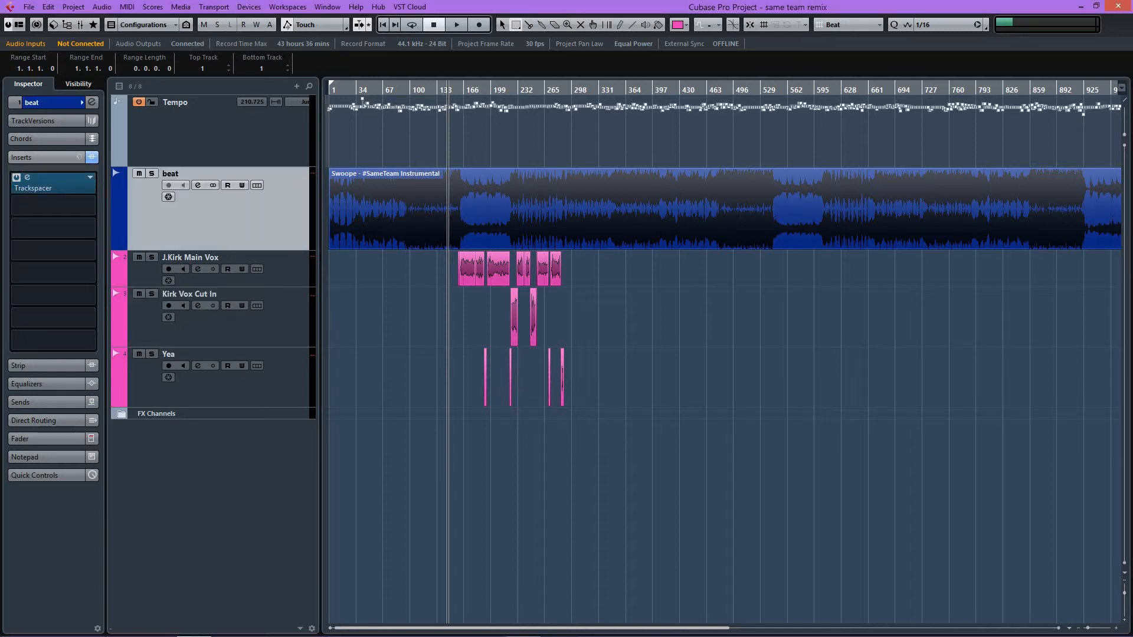
{"action": "left_click", "coordinate": [415, 213]}
{"action": "left_click_drag", "start_coordinate": [298, 289], "coordinate": [299, 298]}
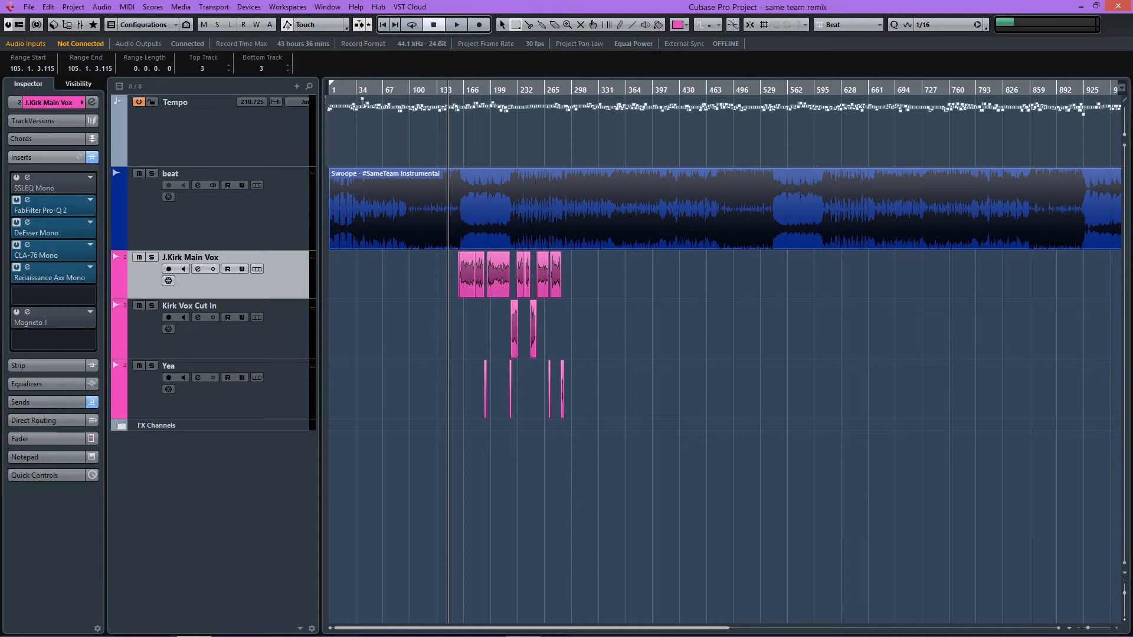
{"action": "left_click", "coordinate": [276, 214]}
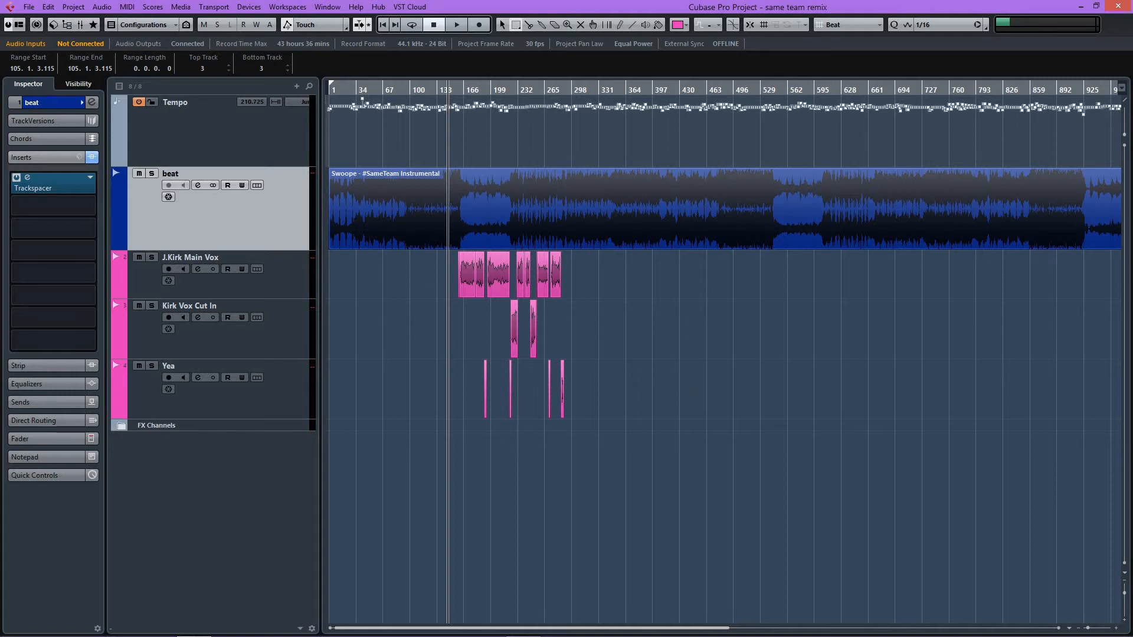
{"action": "left_click", "coordinate": [288, 288]}
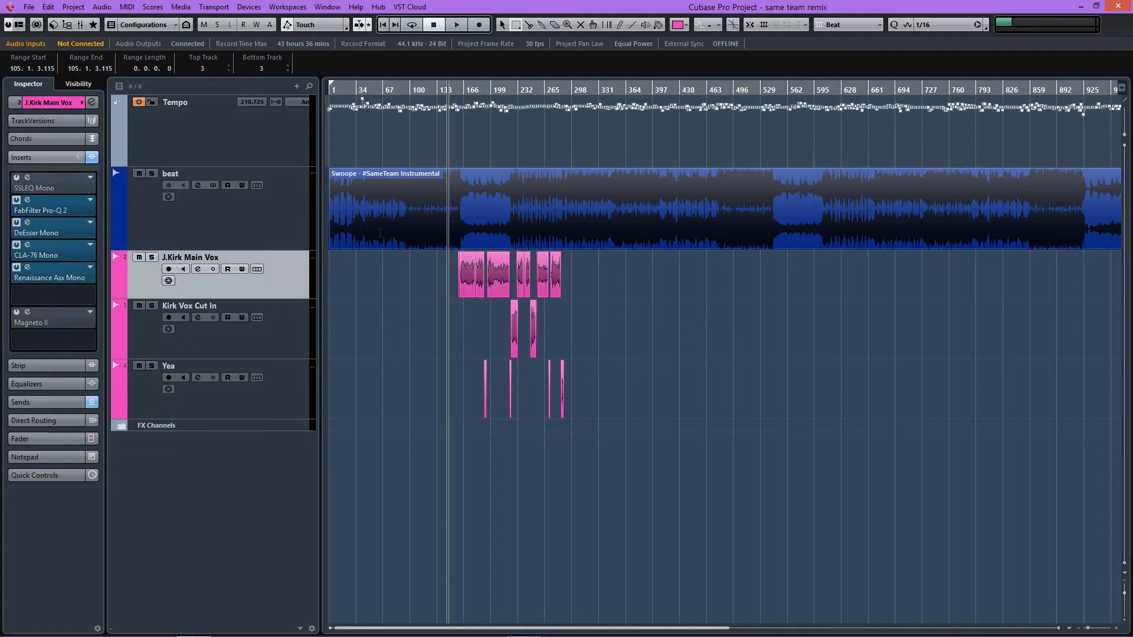
Step: Insert the stereo FabFilter Pro-Q 2 in the beat track's second insert slot
{"action": "left_click", "coordinate": [236, 220]}
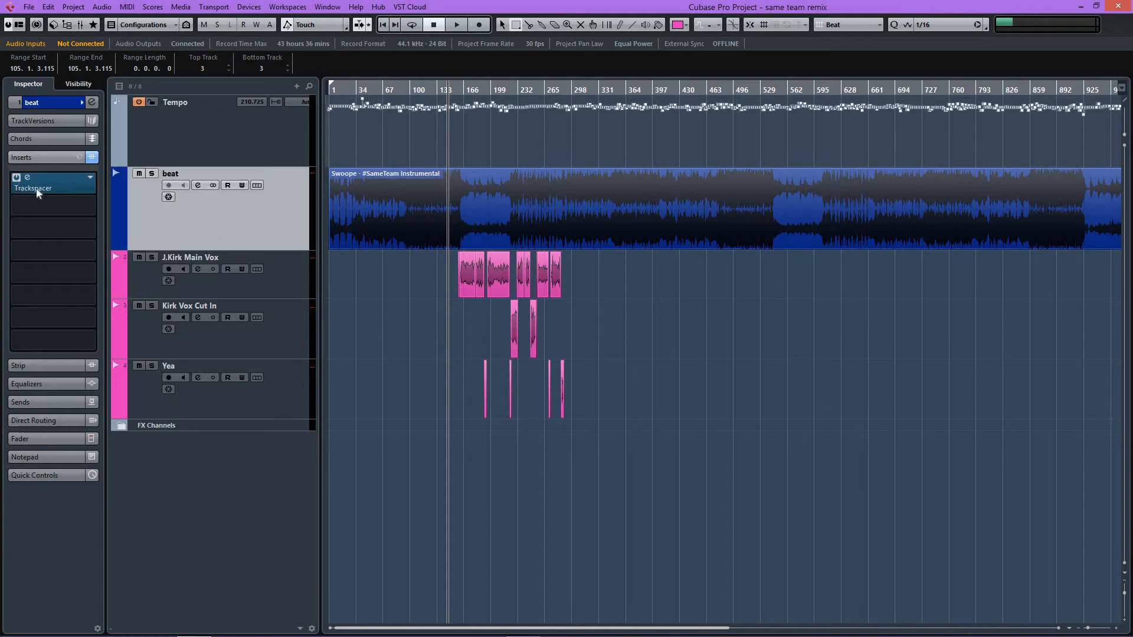
{"action": "left_click", "coordinate": [89, 206]}
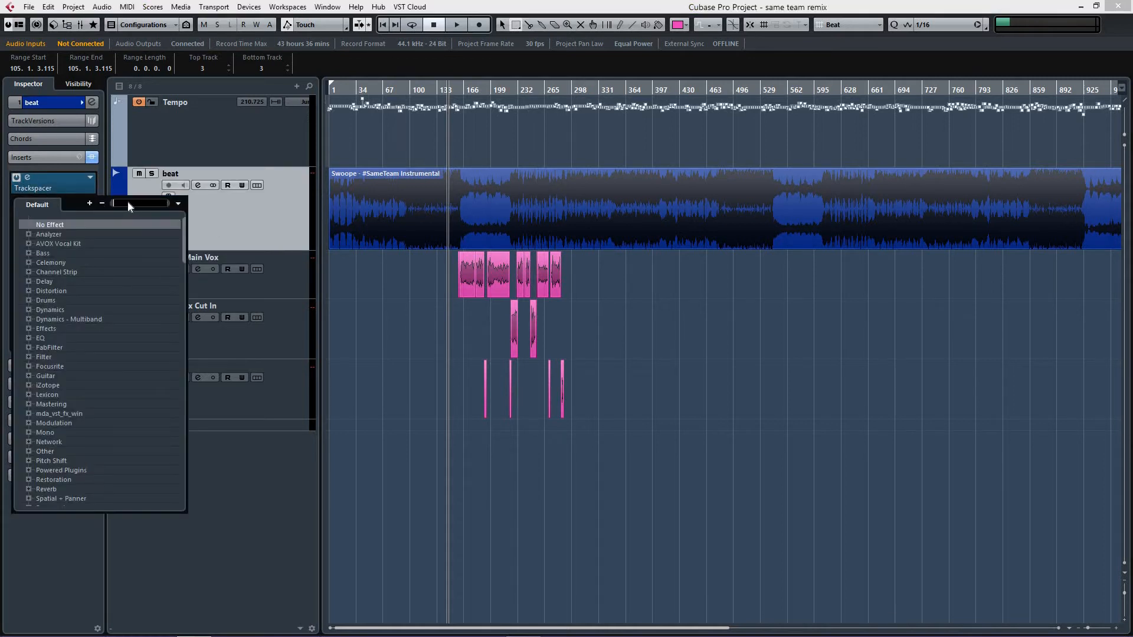
{"action": "type", "text": "fa"}
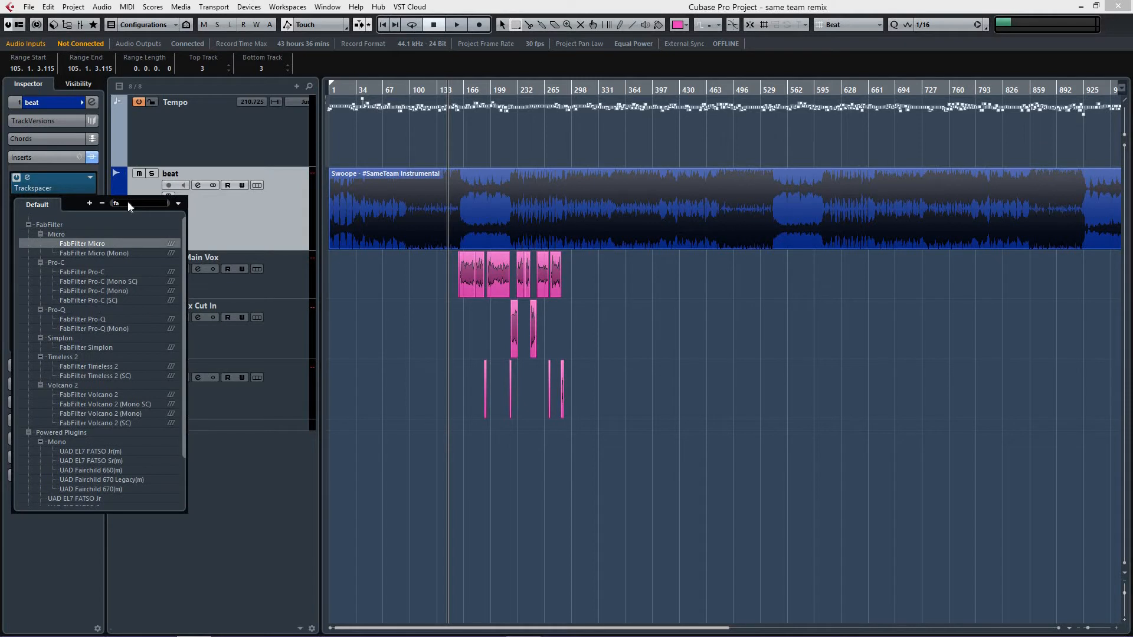
{"action": "type", "text": "b"}
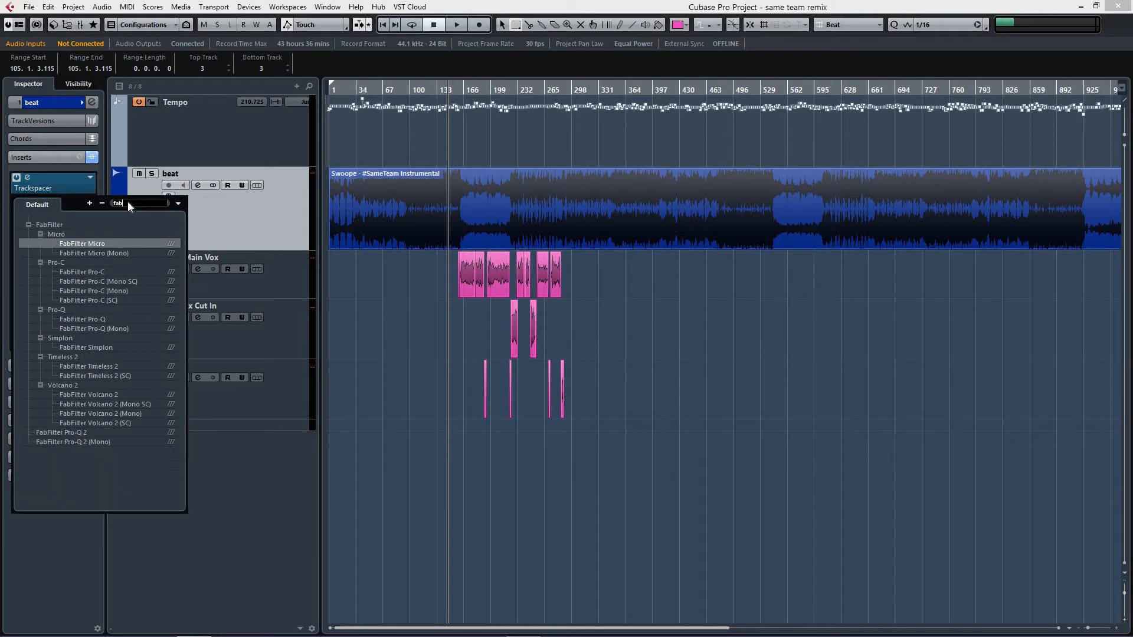
{"action": "left_click", "coordinate": [65, 432]}
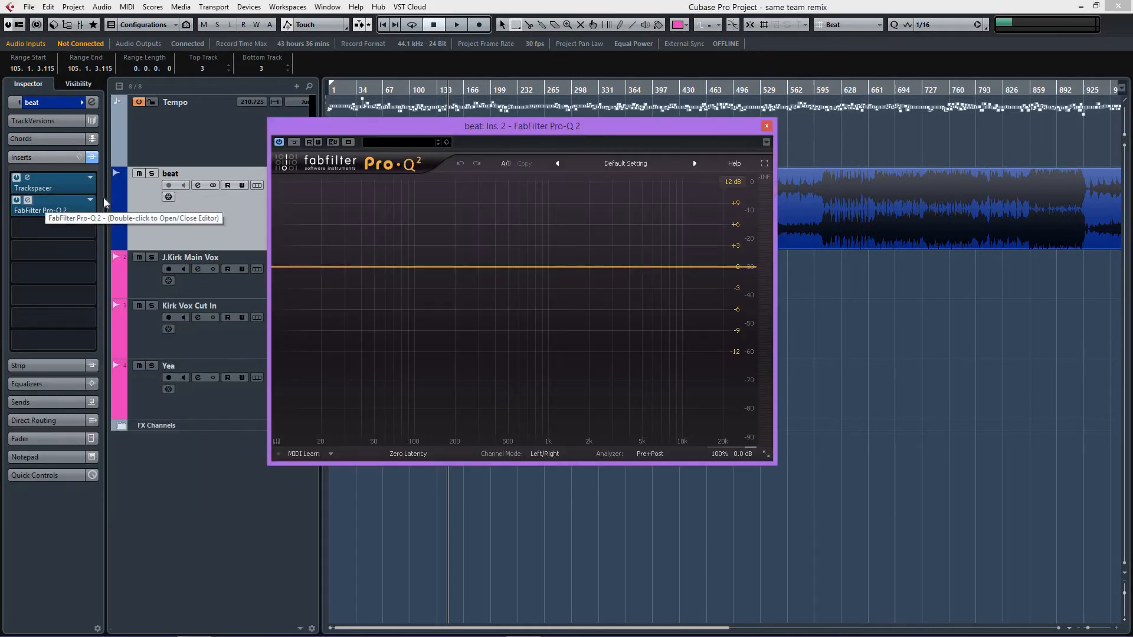
Step: Add a bell cut of about 4 dB near 1.4 kHz to the beat's Pro-Q 2, leaving its editor closed and the plug-in bypassed
{"action": "left_click", "coordinate": [567, 267]}
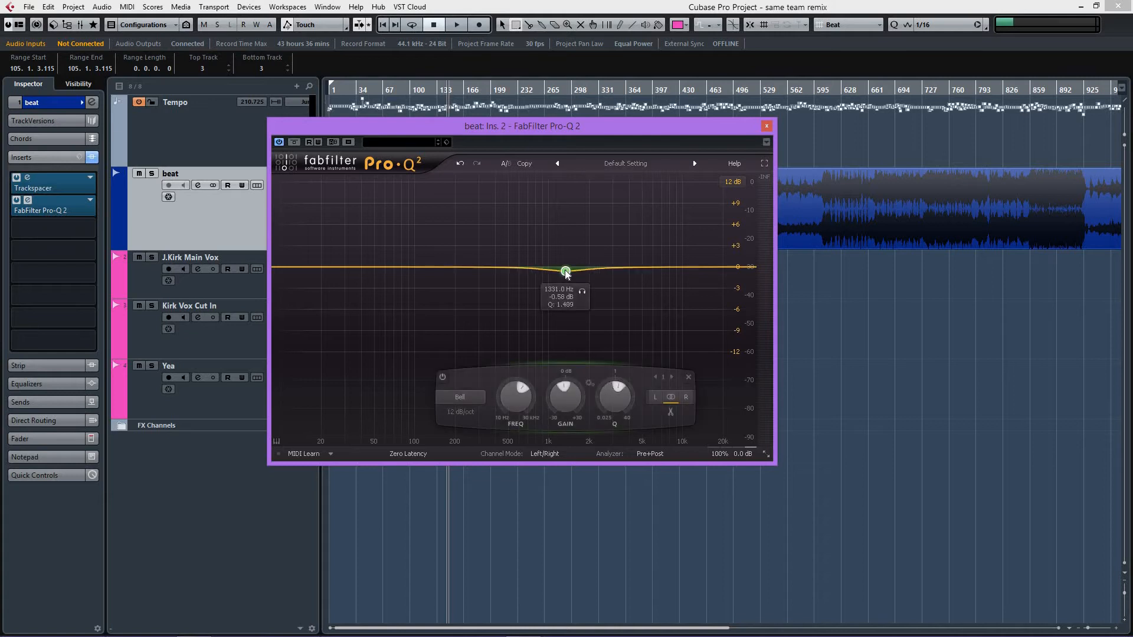
{"action": "left_click_drag", "start_coordinate": [566, 268], "coordinate": [572, 298]}
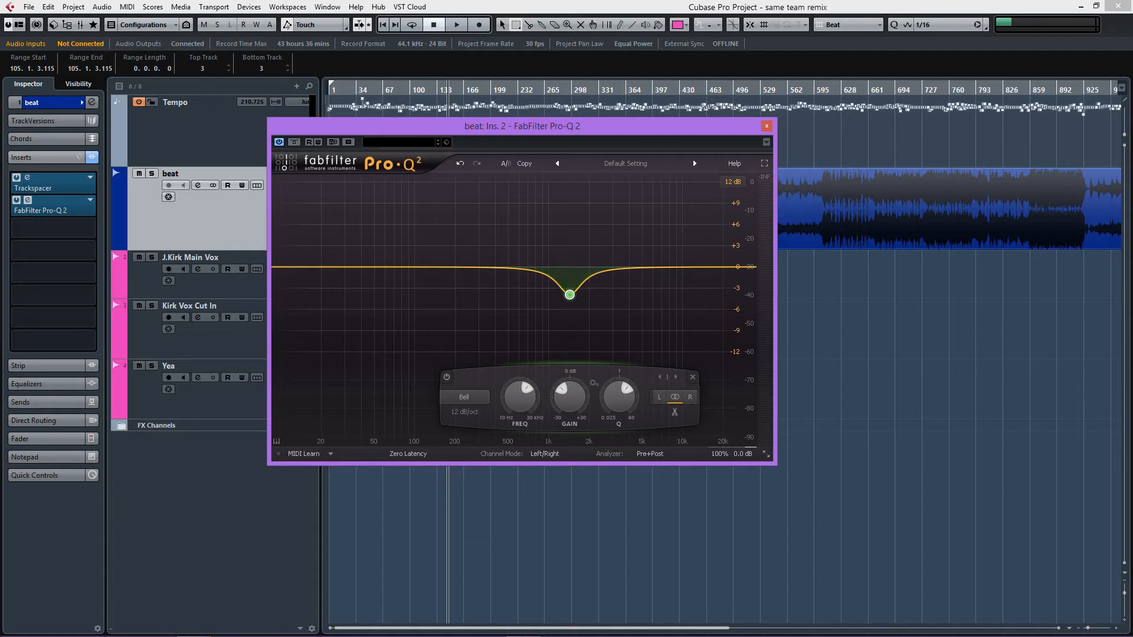
{"action": "left_click", "coordinate": [767, 127]}
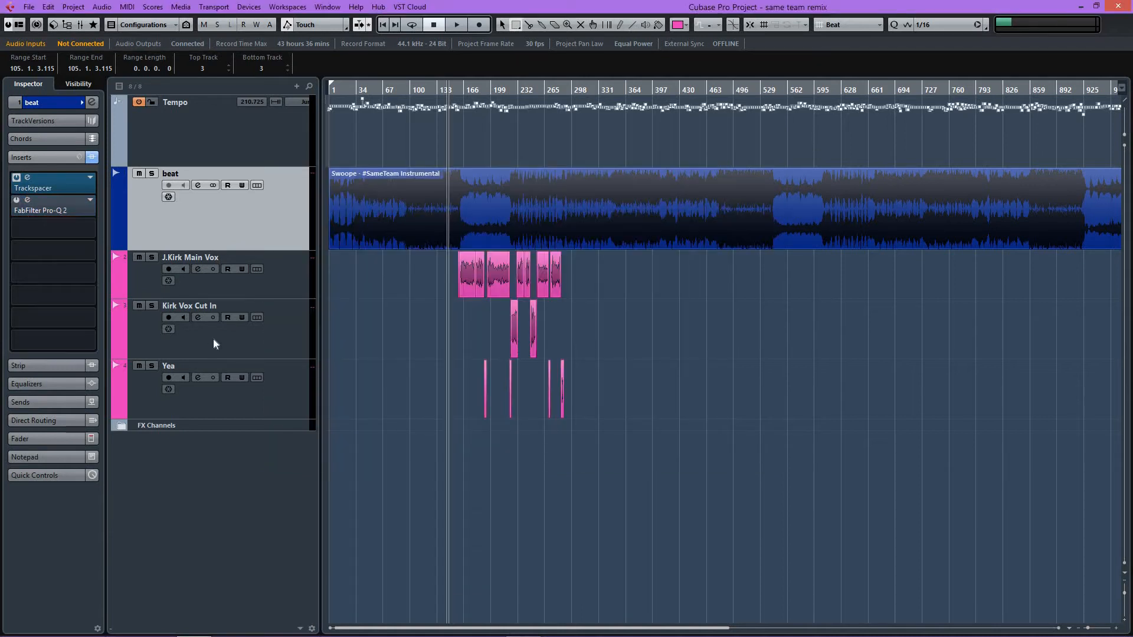
Step: Open the MixConsole and bring up the Trackspacer editor from the beat channel's first insert
{"action": "left_click", "coordinate": [249, 288]}
{"action": "left_click", "coordinate": [208, 242]}
{"action": "key", "text": "F3"}
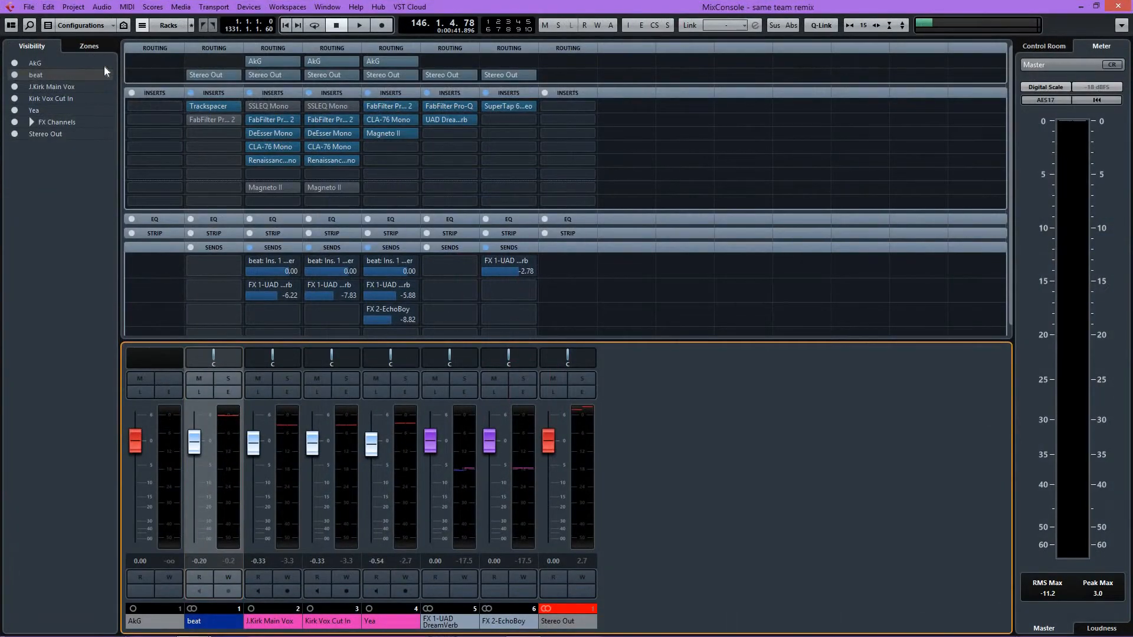
{"action": "left_click", "coordinate": [204, 105]}
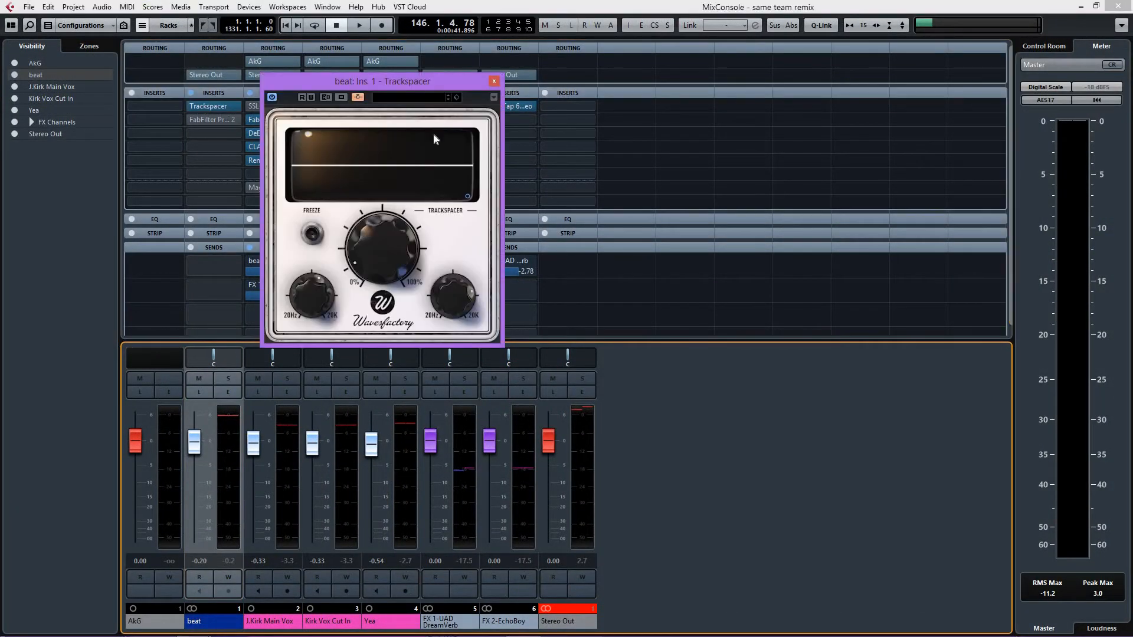
{"action": "left_click_drag", "start_coordinate": [398, 79], "coordinate": [440, 123]}
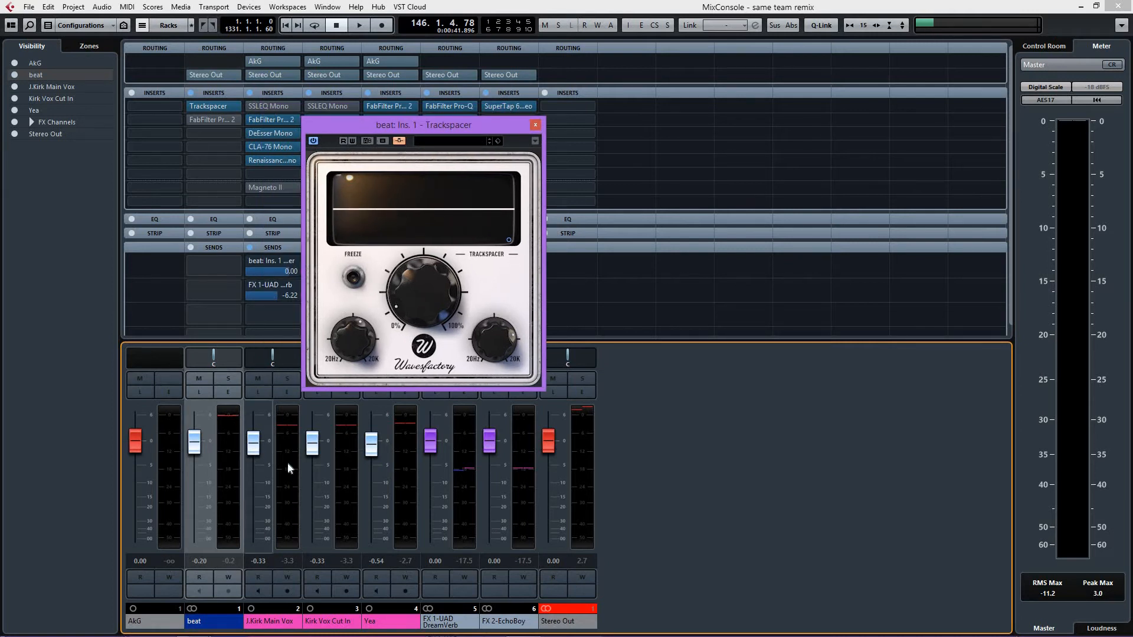
Step: Assign the first send of J.Kirk Main Vox to the side-chain of the beat's Trackspacer
{"action": "left_click", "coordinate": [289, 478]}
{"action": "left_click_drag", "start_coordinate": [401, 120], "coordinate": [469, 122]}
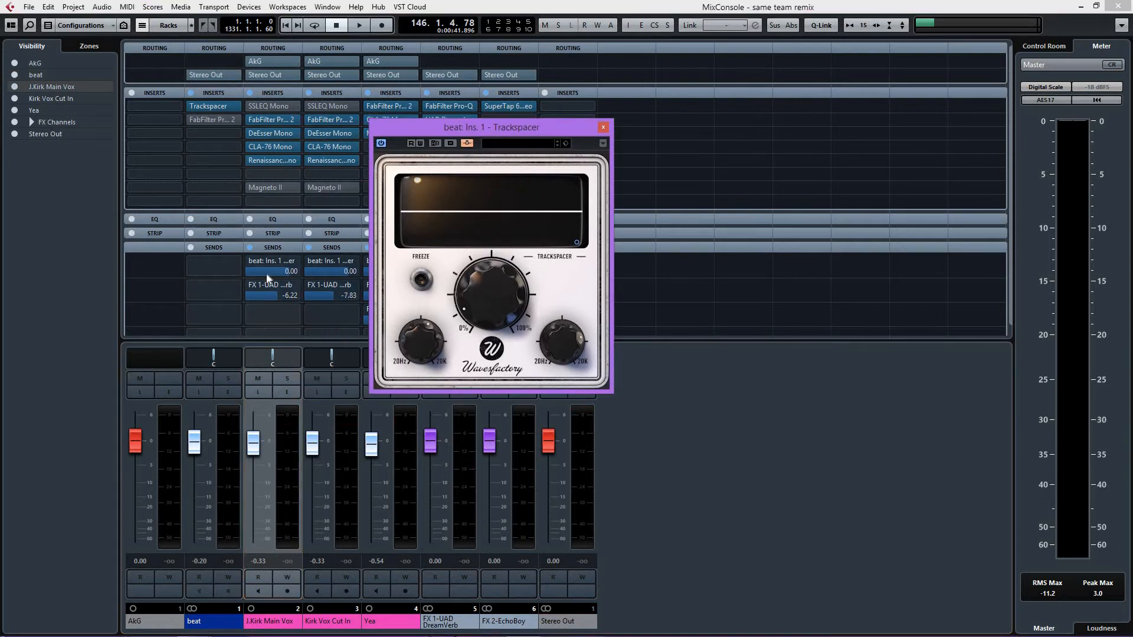
{"action": "left_click", "coordinate": [294, 262]}
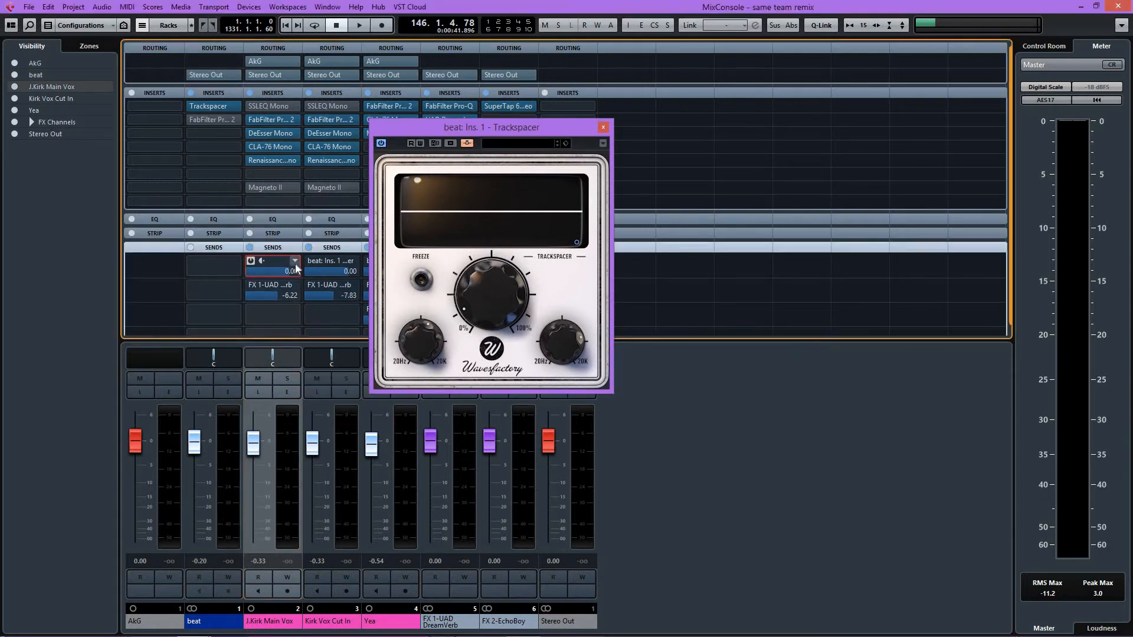
{"action": "left_click", "coordinate": [323, 367]}
Step: Play the song with the vocals and examine how Trackspacer's display and ratio control respond, stopping playback when done
{"action": "mouse_move", "coordinate": [464, 304]}
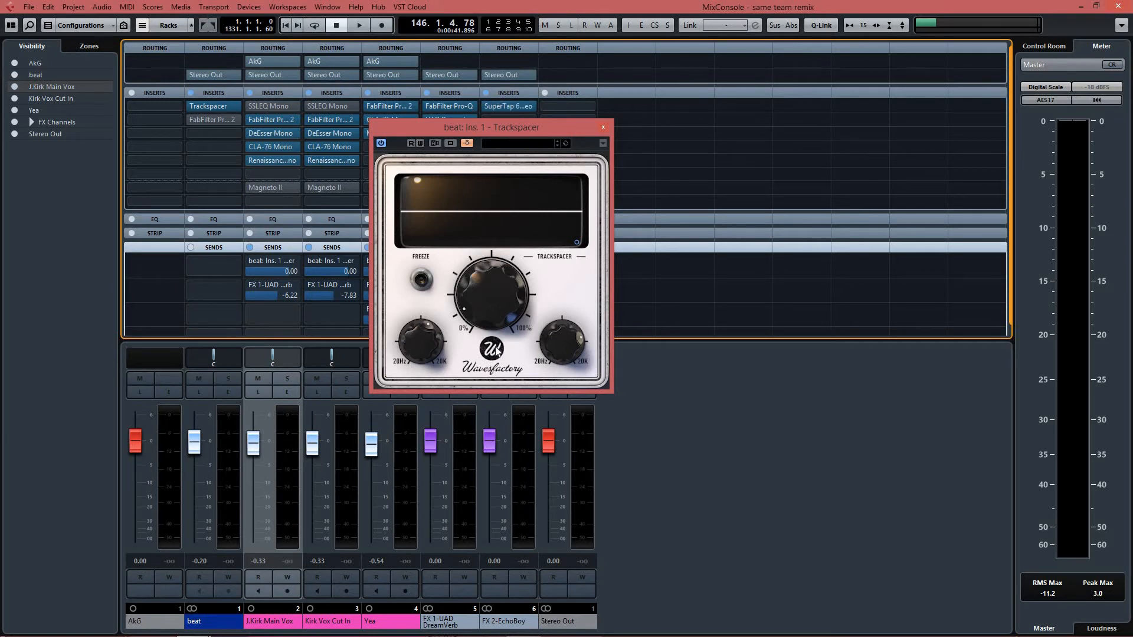
{"action": "left_click", "coordinate": [524, 135]}
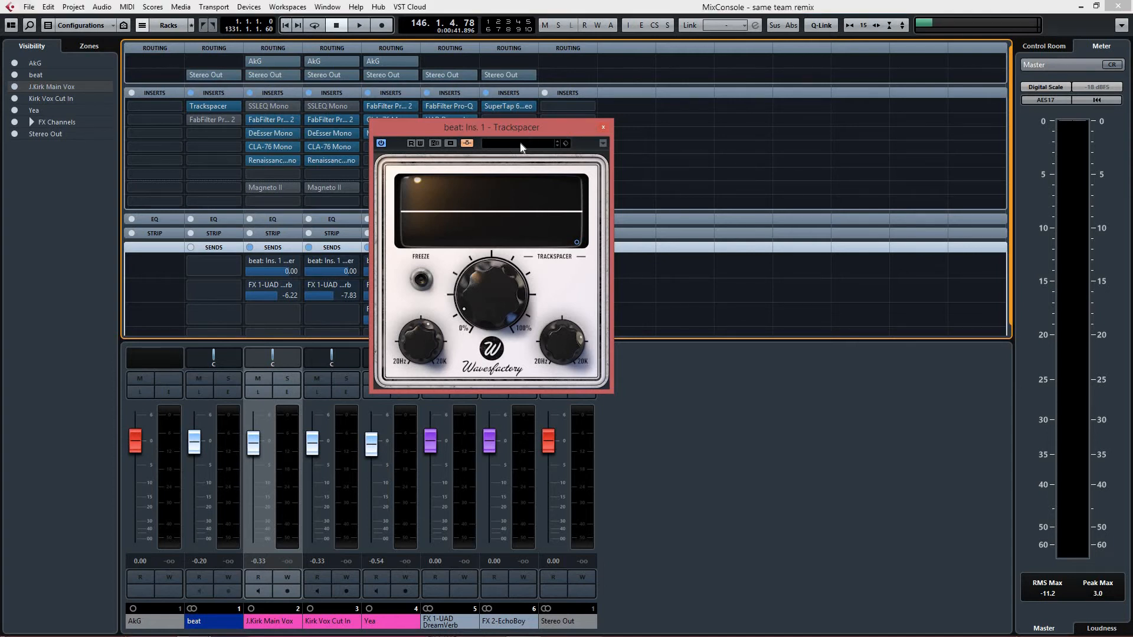
{"action": "mouse_move", "coordinate": [533, 133]}
{"action": "left_mouse_down"}
{"action": "mouse_move", "coordinate": [529, 150]}
{"action": "mouse_move", "coordinate": [553, 137]}
{"action": "left_mouse_up"}
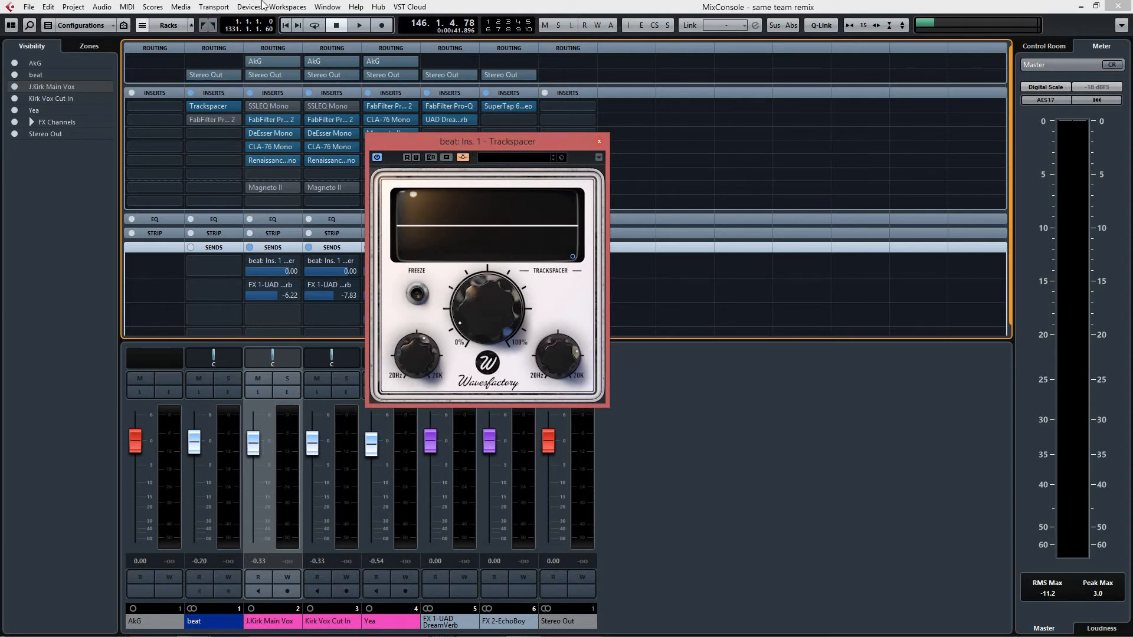
{"action": "left_click_drag", "start_coordinate": [460, 140], "coordinate": [478, 111]}
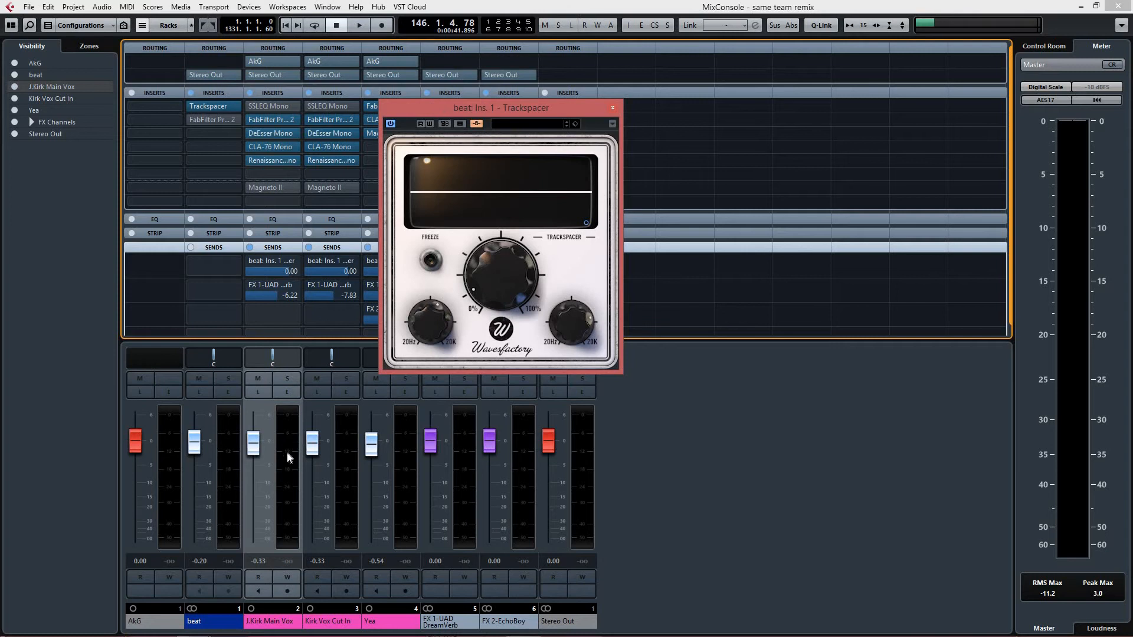
{"action": "mouse_move", "coordinate": [510, 270]}
{"action": "mouse_move", "coordinate": [564, 340]}
{"action": "mouse_move", "coordinate": [495, 293]}
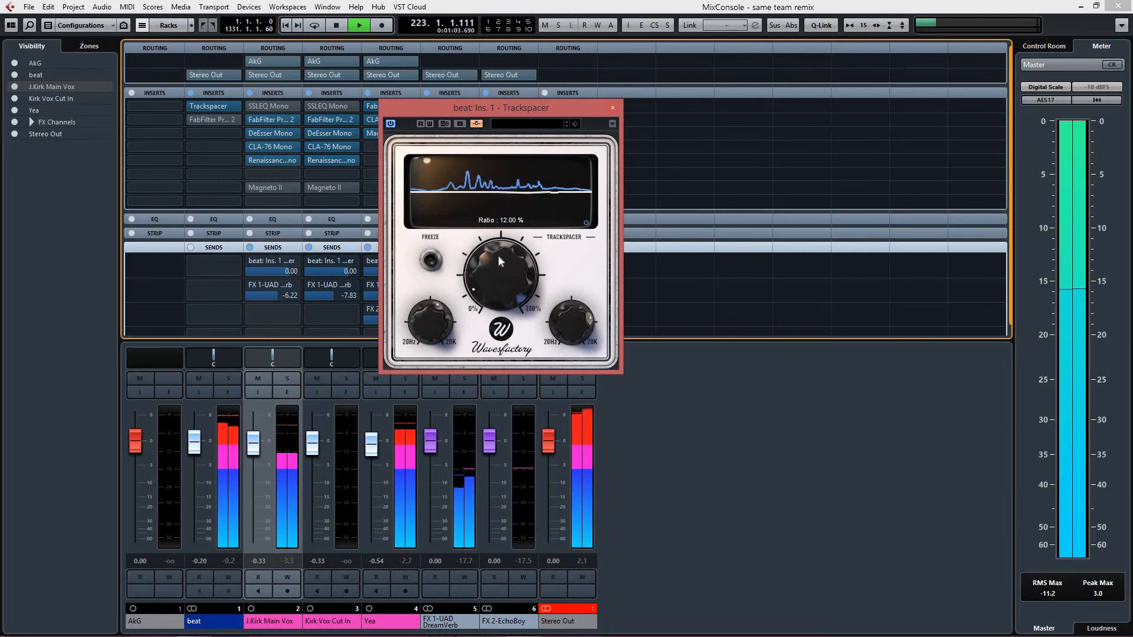
{"action": "key", "text": "space"}
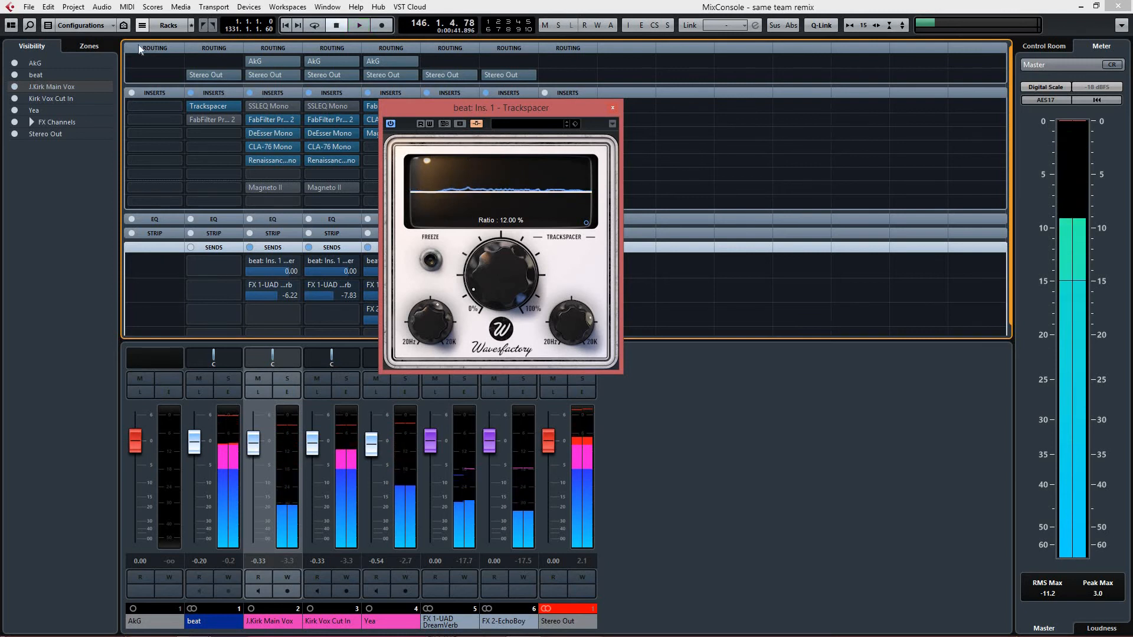
Step: Set the first send of Kirk Vox Cut In to No Bus and play the section without its side-chain
{"action": "left_click_drag", "start_coordinate": [481, 106], "coordinate": [574, 99]}
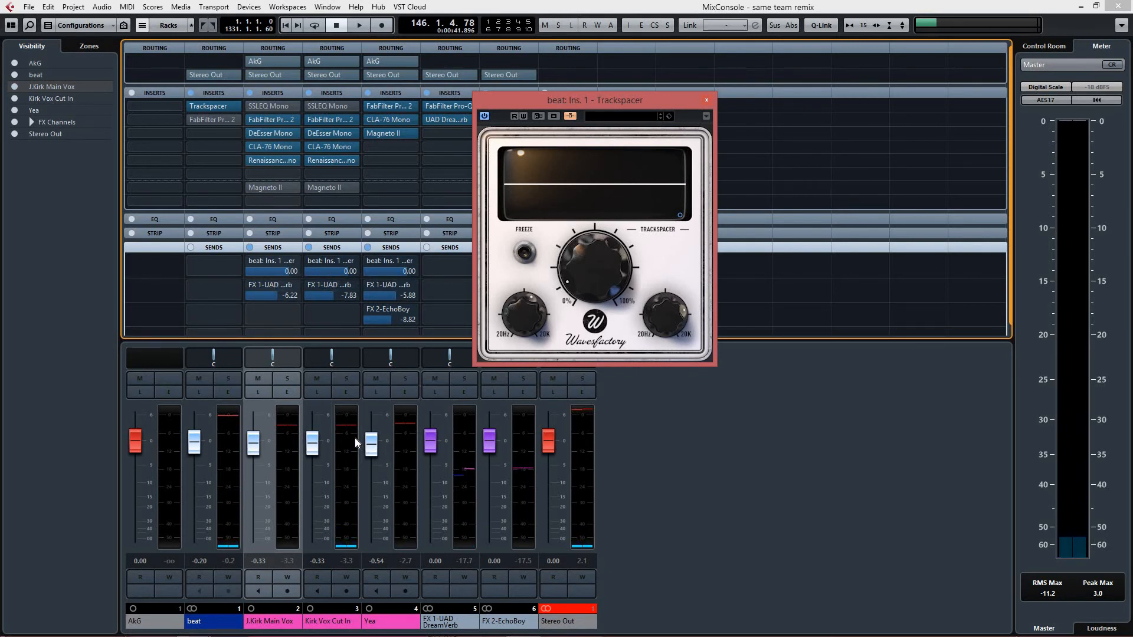
{"action": "left_click", "coordinate": [310, 261]}
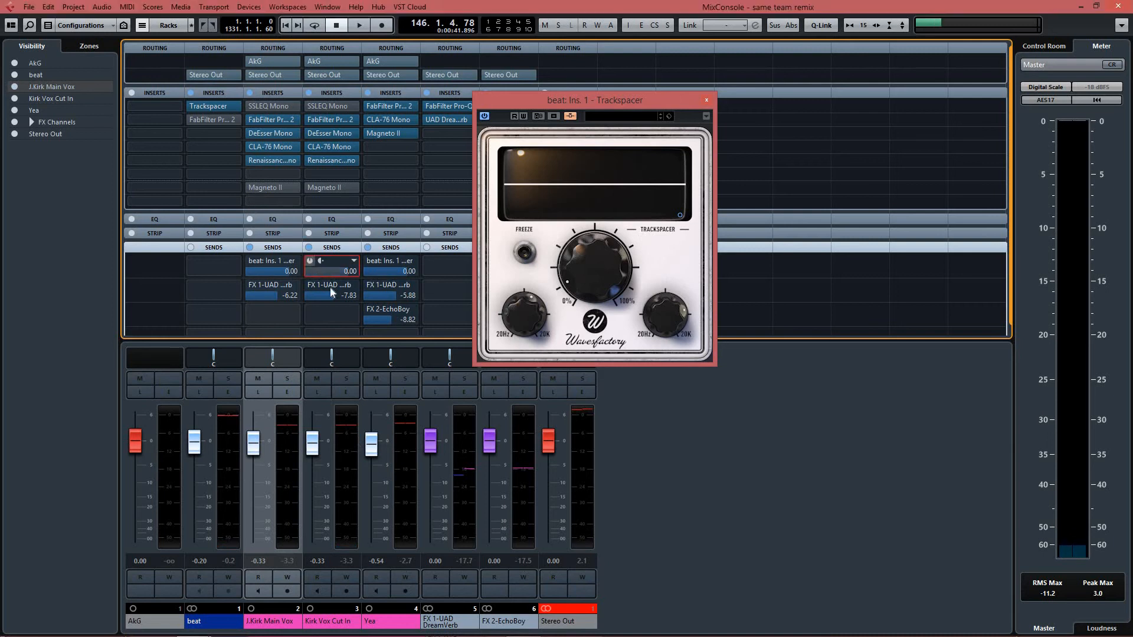
{"action": "left_click", "coordinate": [353, 261]}
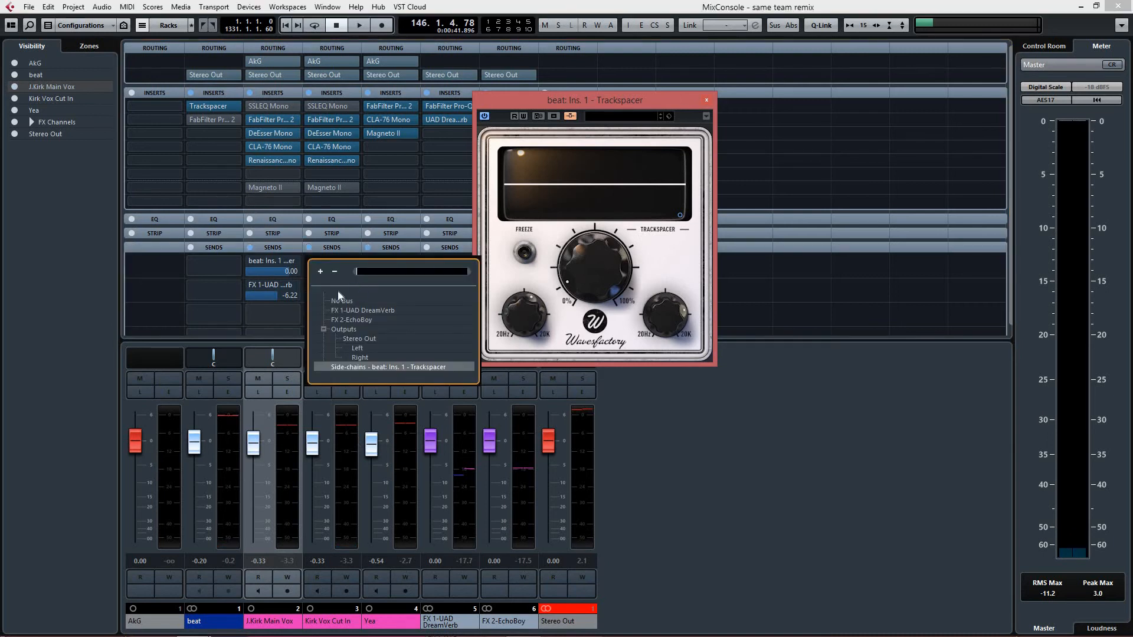
{"action": "left_click", "coordinate": [343, 301]}
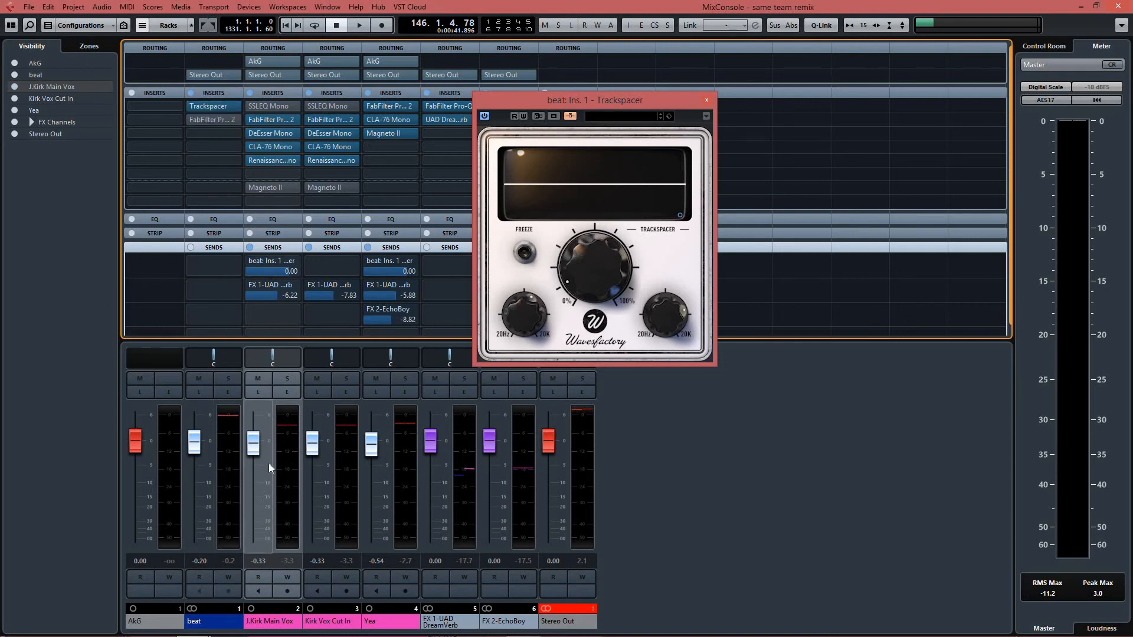
{"action": "key", "text": "space"}
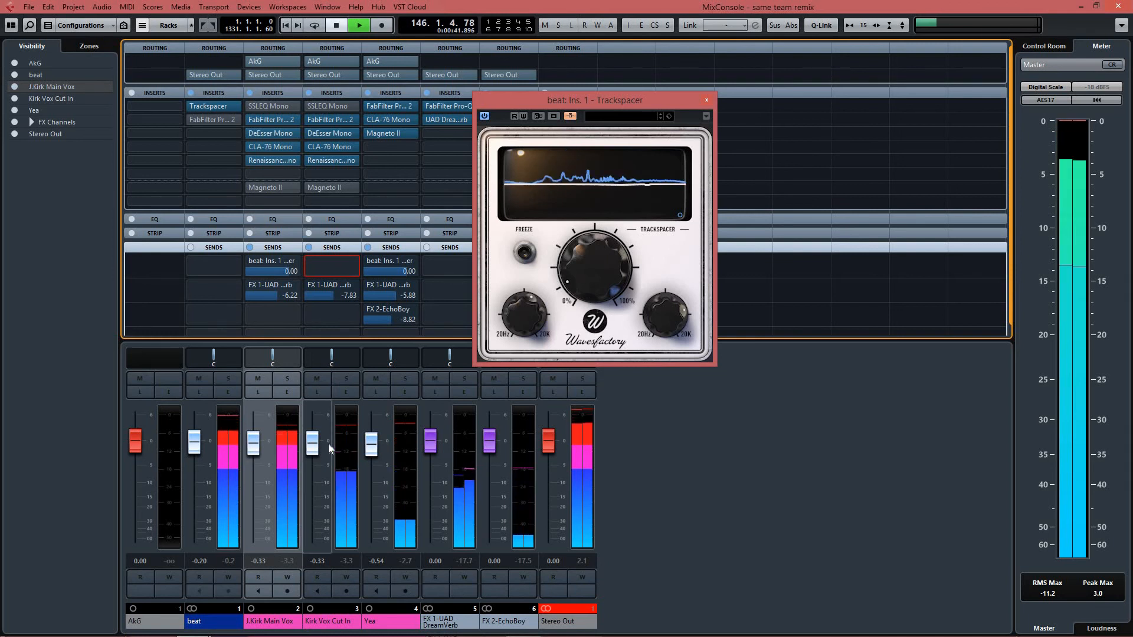
{"action": "key", "text": "space"}
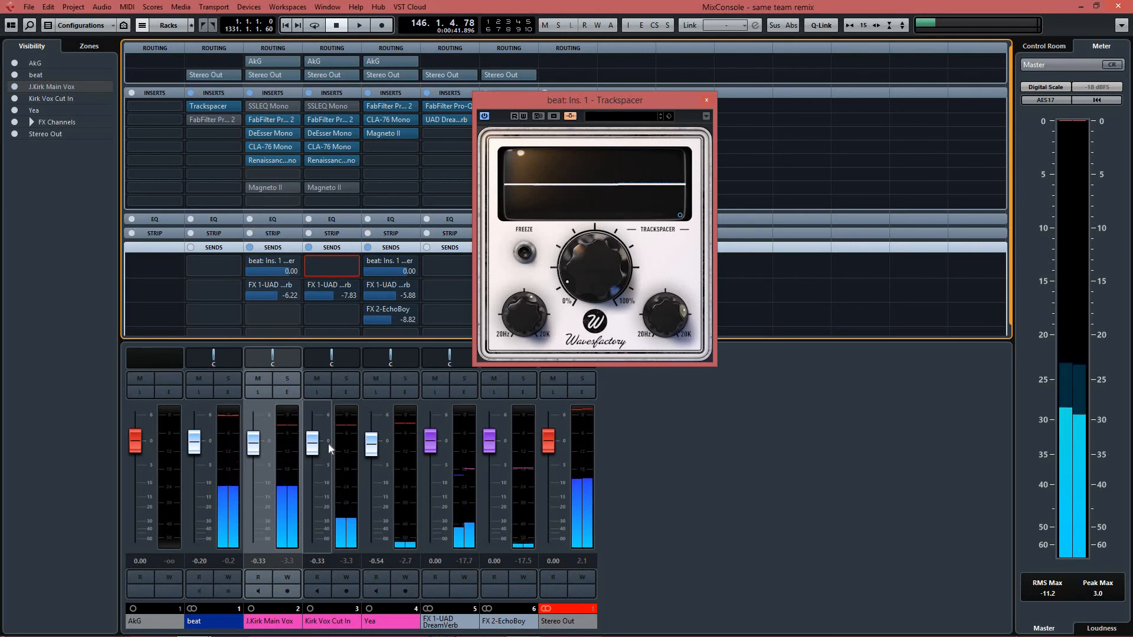
Step: Assign the first send of Kirk Vox Cut In to the side-chain of the beat's Trackspacer
{"action": "left_click_drag", "start_coordinate": [570, 95], "coordinate": [523, 94]}
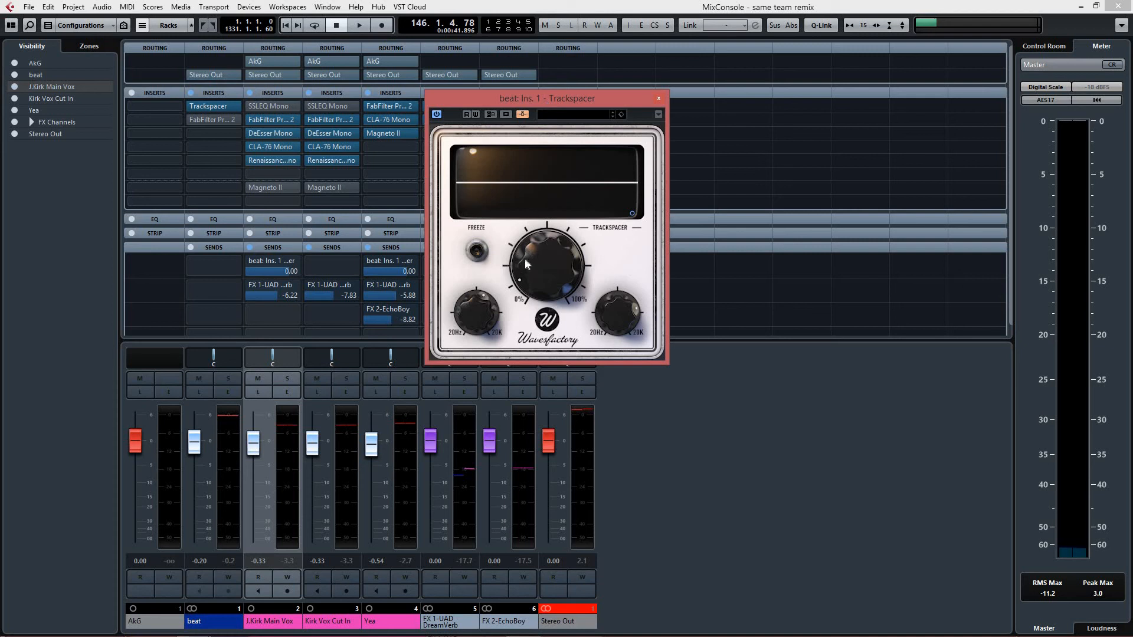
{"action": "mouse_move", "coordinate": [524, 265]}
{"action": "left_click", "coordinate": [351, 265]}
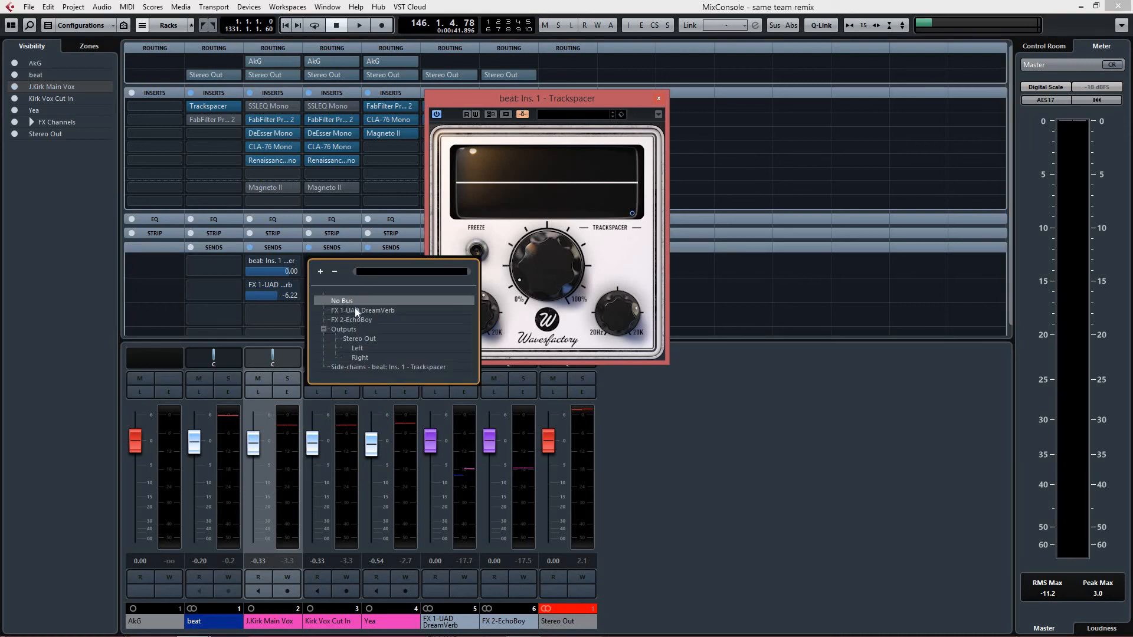
{"action": "left_click", "coordinate": [377, 367]}
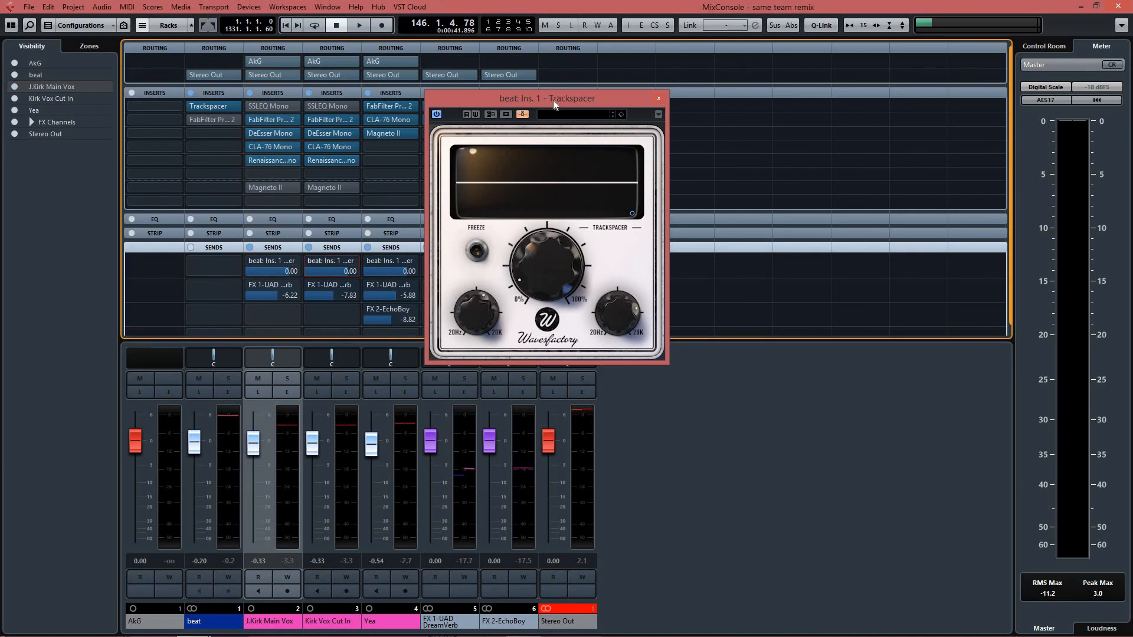
{"action": "mouse_move", "coordinate": [571, 93]}
{"action": "left_mouse_down"}
{"action": "mouse_move", "coordinate": [613, 94]}
{"action": "mouse_move", "coordinate": [575, 110]}
{"action": "left_mouse_up"}
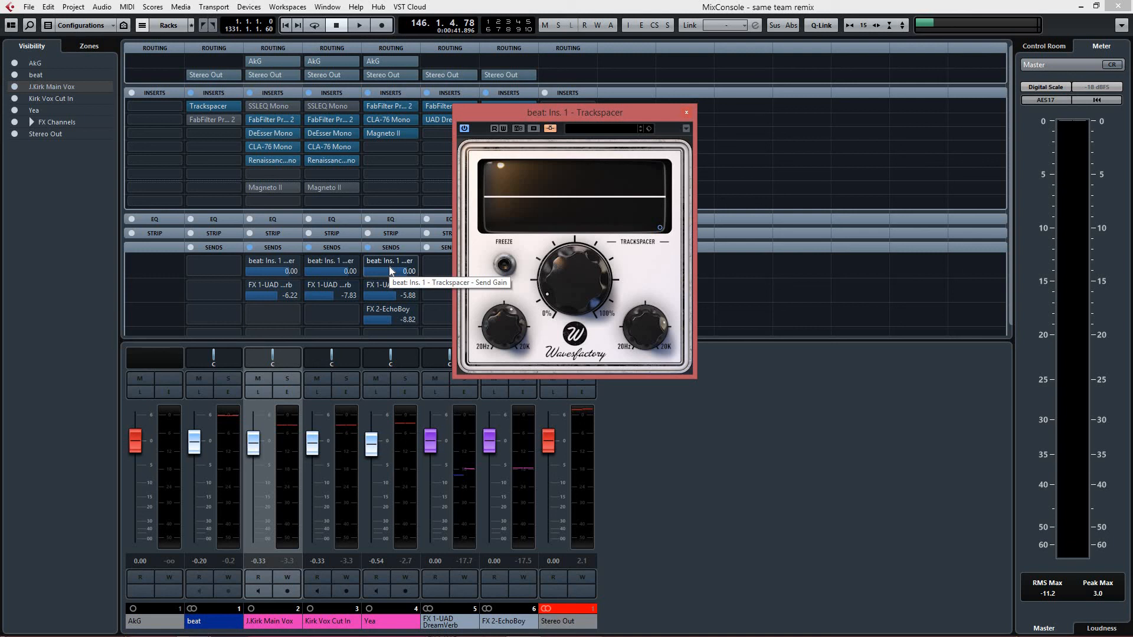
{"action": "left_click", "coordinate": [284, 427]}
{"action": "left_click", "coordinate": [346, 424]}
{"action": "left_click", "coordinate": [288, 427]}
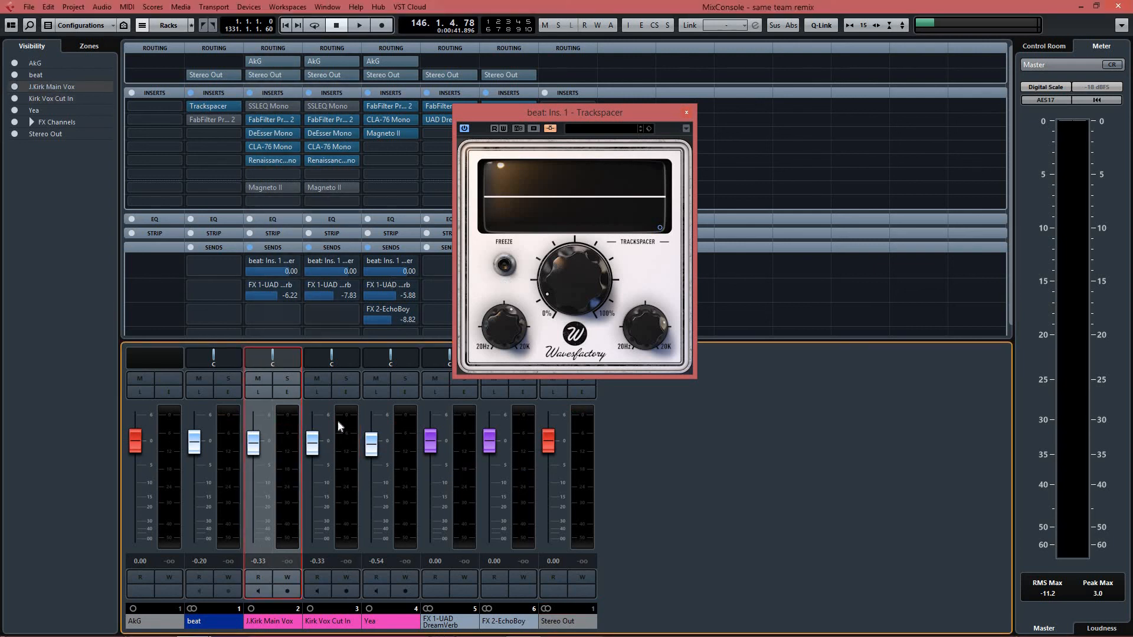
{"action": "left_click", "coordinate": [346, 420]}
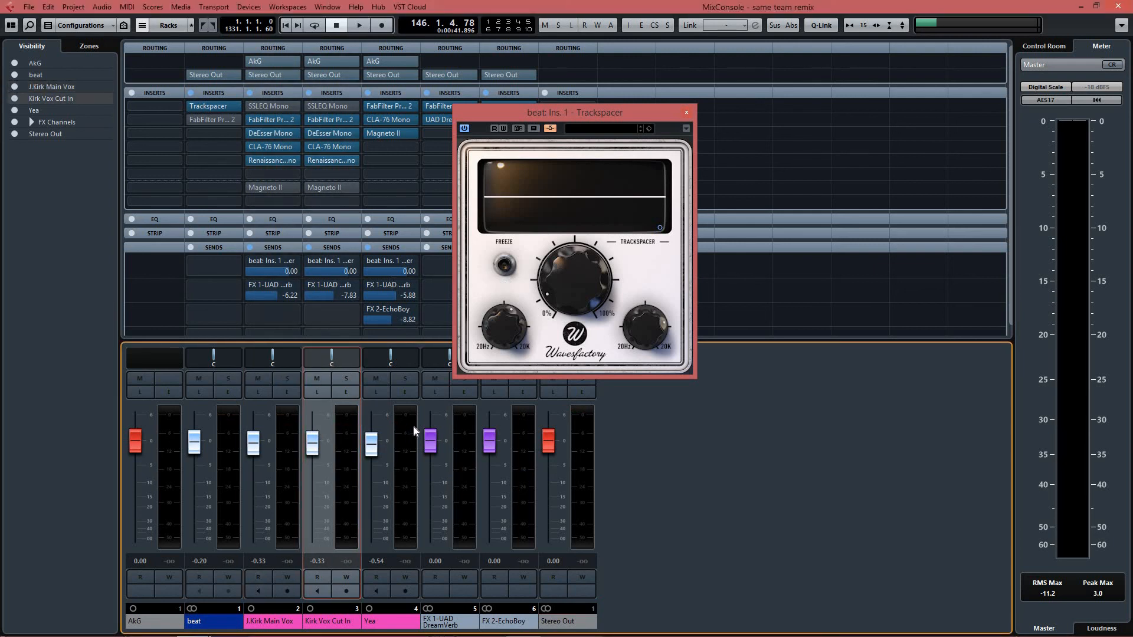
{"action": "left_click", "coordinate": [288, 425]}
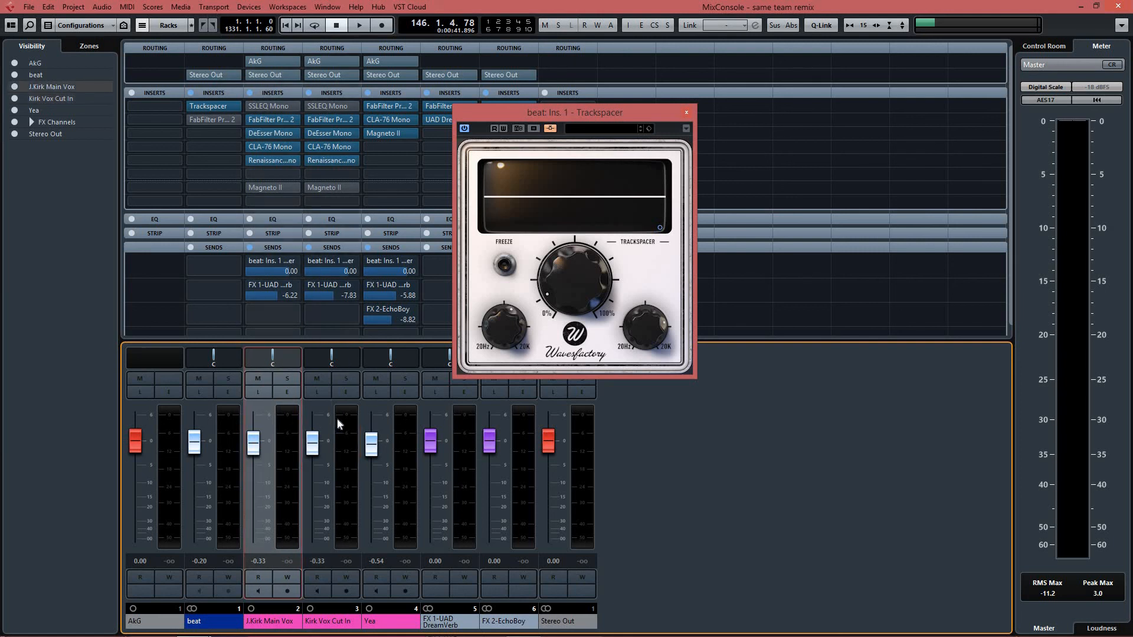
{"action": "left_click", "coordinate": [337, 418]}
{"action": "left_click", "coordinate": [413, 424]}
{"action": "left_click", "coordinate": [285, 434]}
{"action": "left_click", "coordinate": [349, 418]}
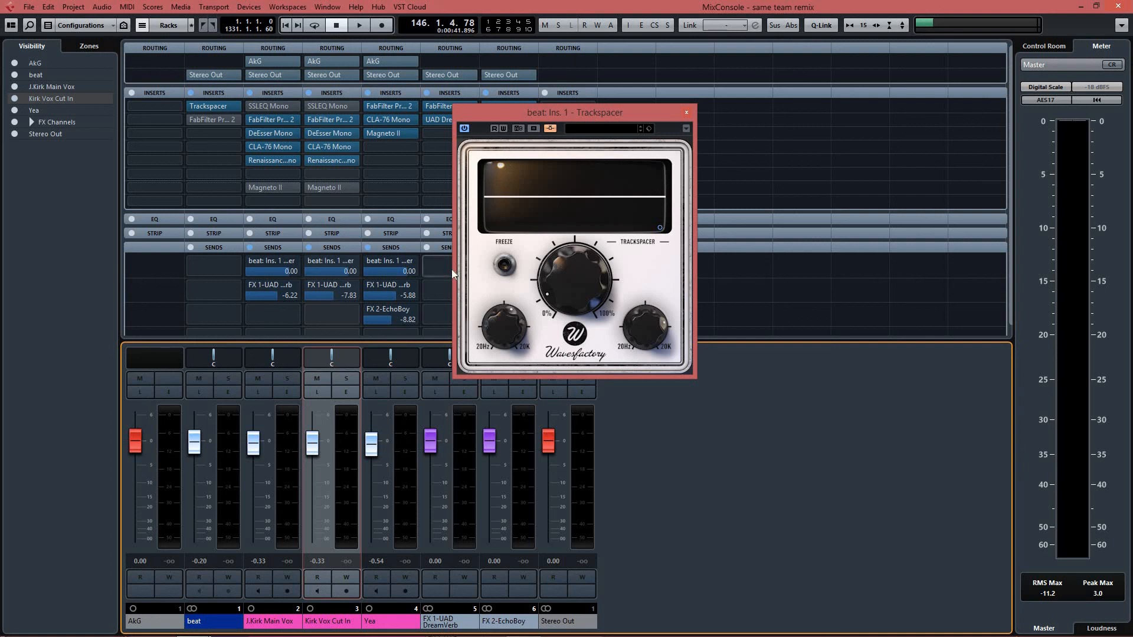
{"action": "left_click", "coordinate": [289, 451]}
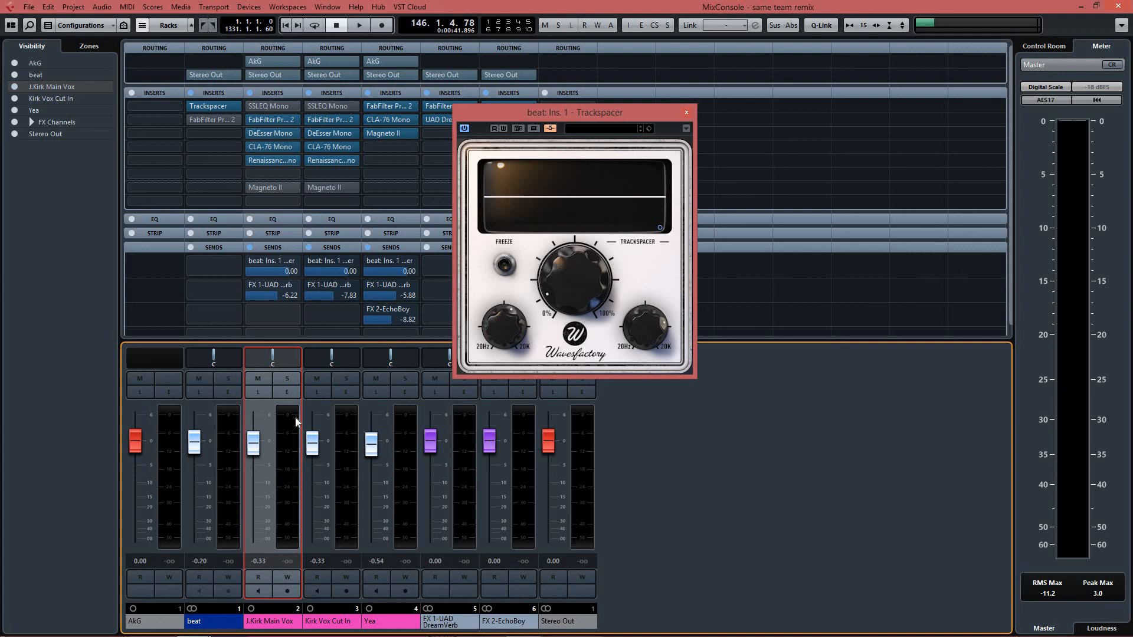